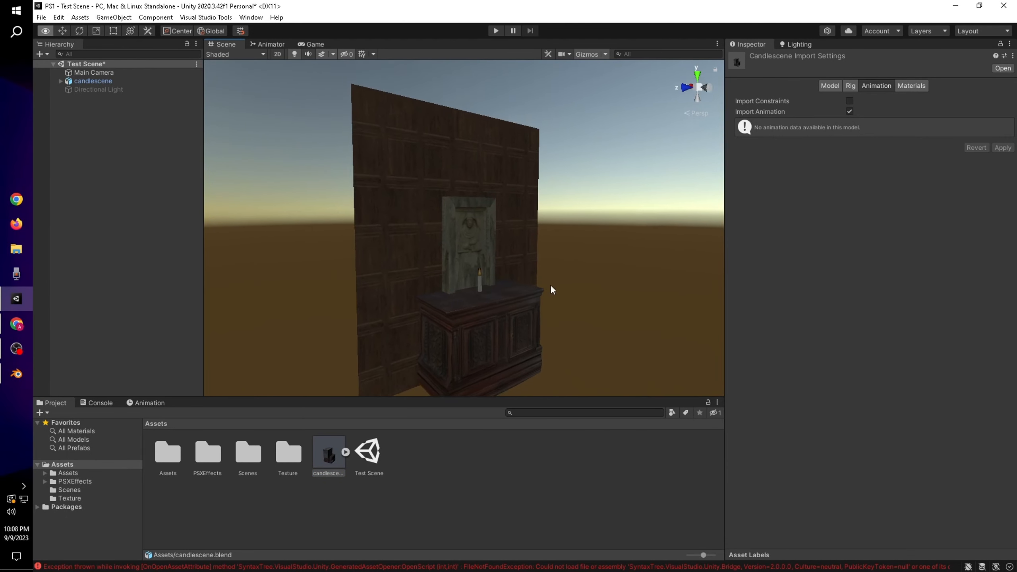
# Extract the flame material from the candlescene model into the project's Assets folder.
pyautogui.click(469, 271)
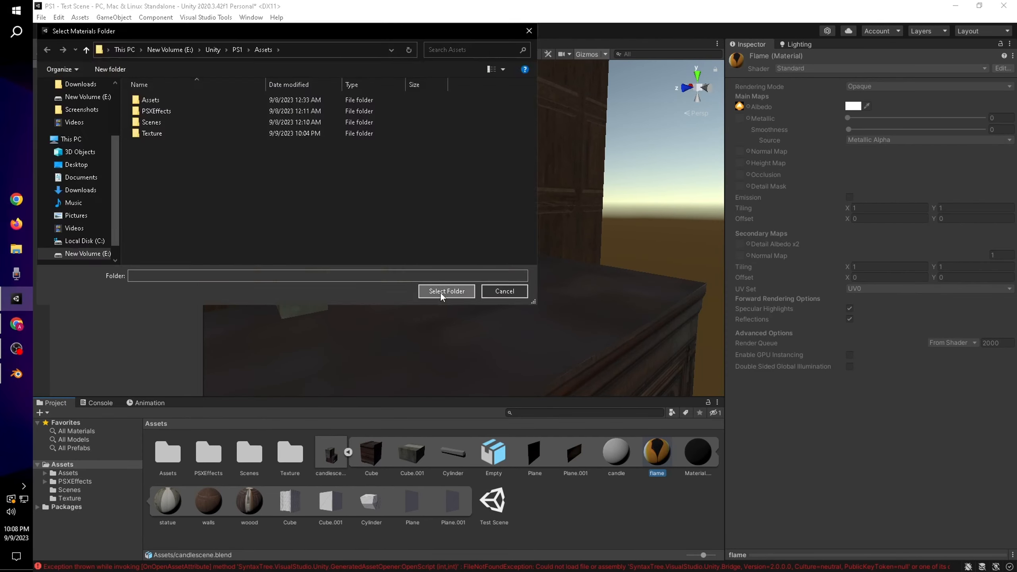
pyautogui.click(446, 292)
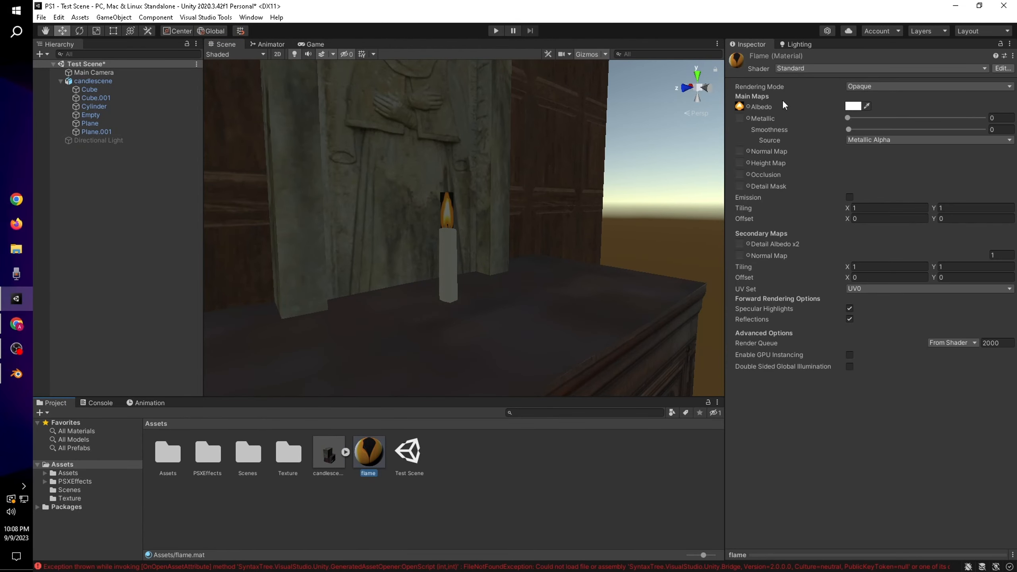
pyautogui.scroll(-5, 581, 193)
pyautogui.moveTo(580, 194); pyautogui.dragTo(534, 199, button='right')
# Add a point light as a child of the candle's flame plane, Plane.001.
pyautogui.click(120, 115)
pyautogui.click(128, 124)
pyautogui.click(120, 132)
pyautogui.scroll(5, 429, 160)
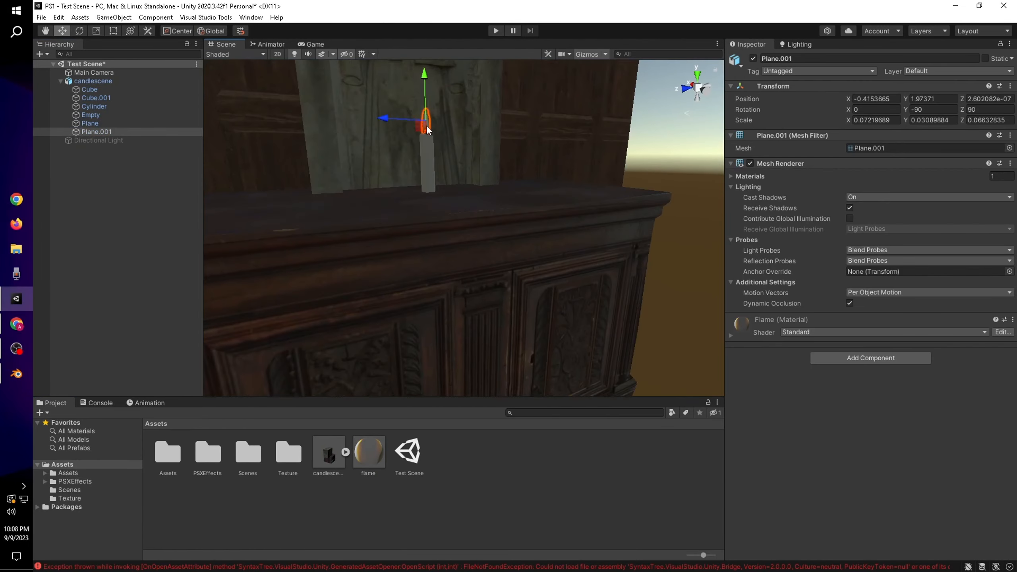
pyautogui.scroll(-5, 428, 160)
pyautogui.rightClick(105, 132)
pyautogui.moveTo(172, 323)
pyautogui.click(240, 333)
# Set the max size of all six textures in the Texture folder to 256 and apply the import settings.
pyautogui.scroll(-5, 524, 218)
pyautogui.moveTo(525, 218); pyautogui.dragTo(512, 218)
pyautogui.keyDown('alt'); pyautogui.moveTo(512, 219); pyautogui.dragTo(528, 240); pyautogui.keyUp('alt')
pyautogui.scroll(5, 528, 241)
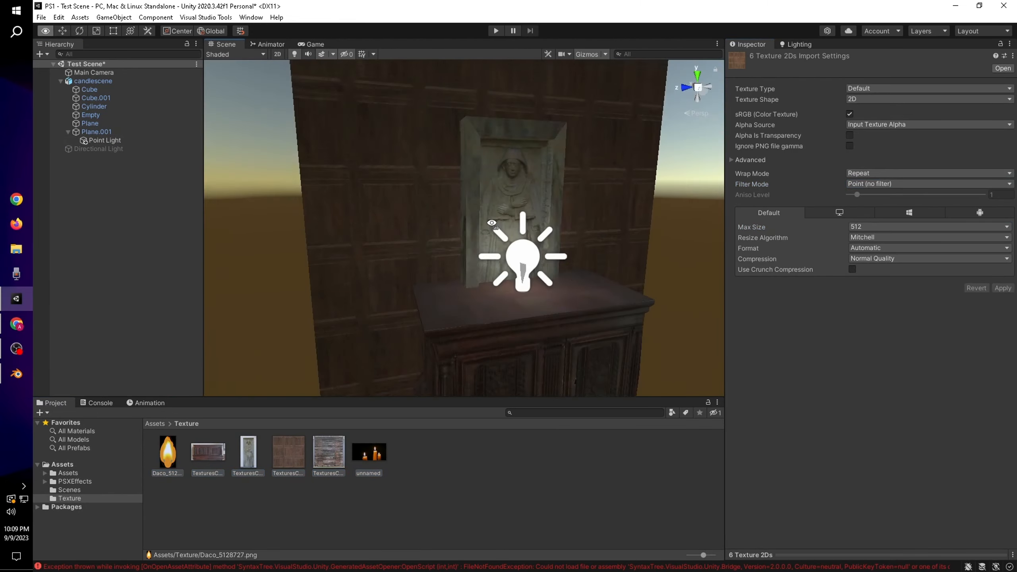
pyautogui.scroll(5, 518, 250)
pyautogui.click(928, 227)
pyautogui.click(881, 269)
pyautogui.click(1003, 288)
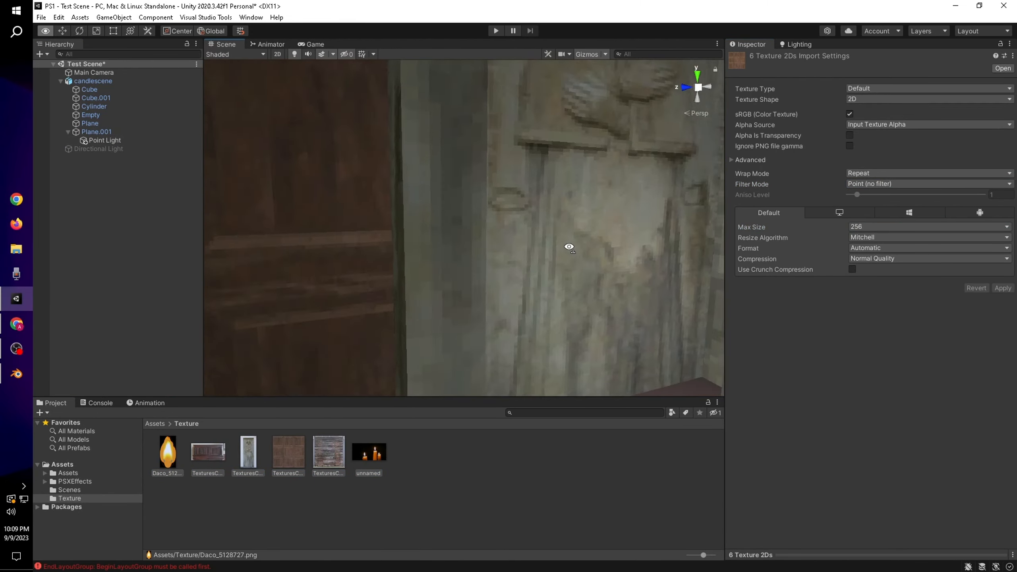
pyautogui.scroll(-5, 569, 247)
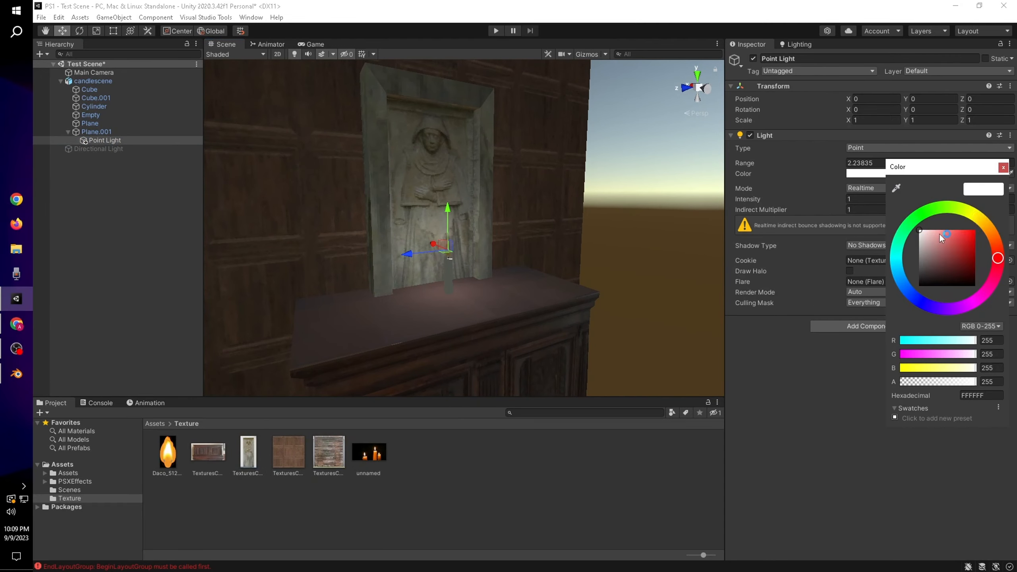
# Give the point light a warm yellow-orange color and set its intensity to 1.82.
pyautogui.moveTo(939, 233); pyautogui.dragTo(961, 227)
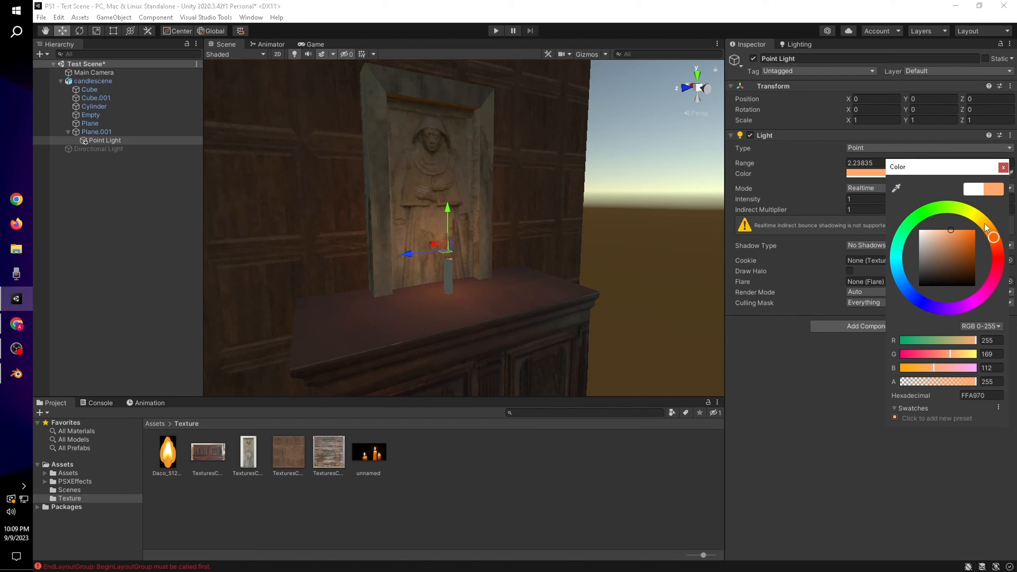
pyautogui.click(985, 224)
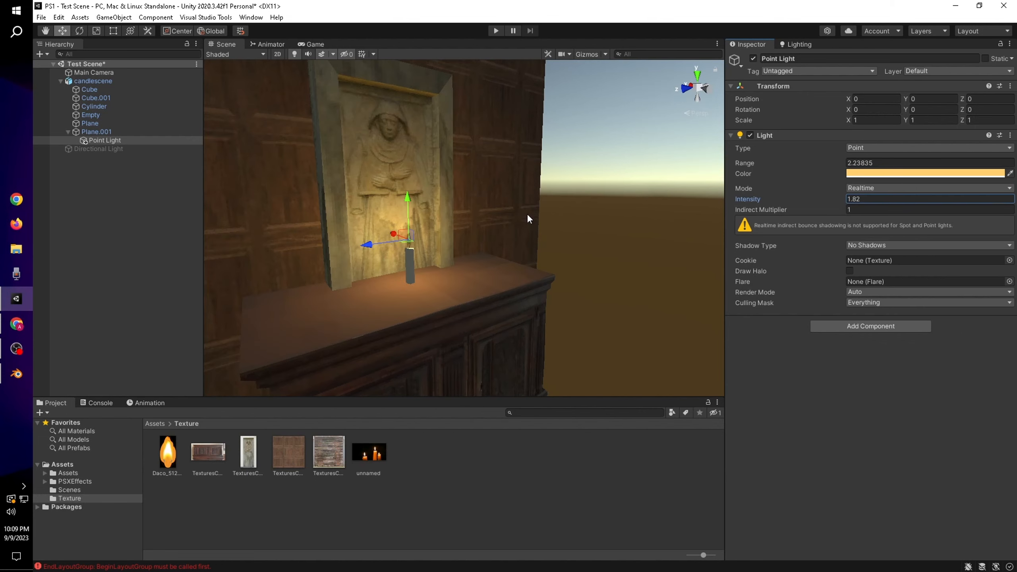
pyautogui.moveTo(527, 213); pyautogui.dragTo(572, 276, button='right')
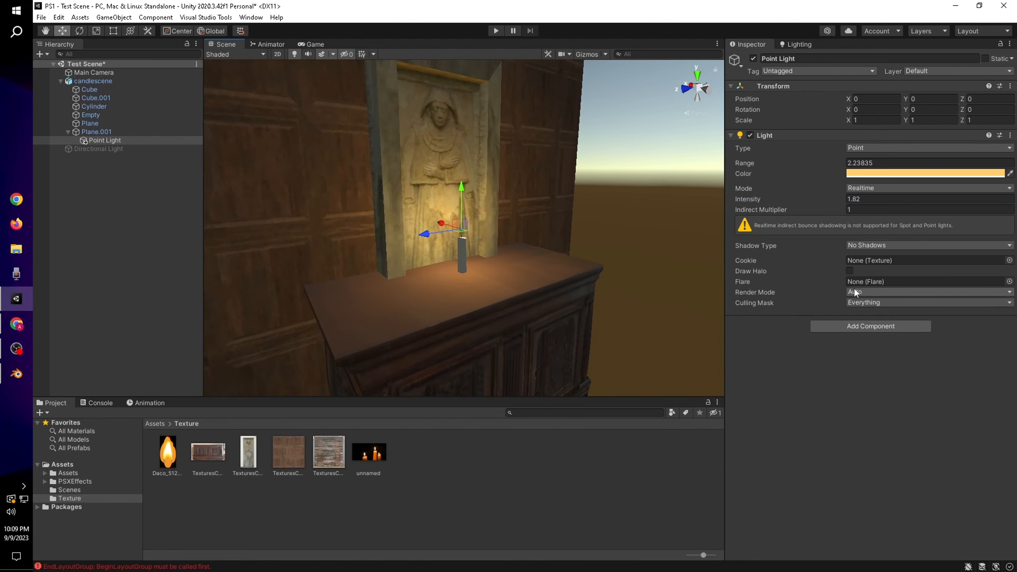
# Set the point light's render mode to Not Important and move it away from the flame to X 0.4, Z 3.92.
pyautogui.click(887, 329)
pyautogui.moveTo(534, 306); pyautogui.dragTo(549, 201, button='right')
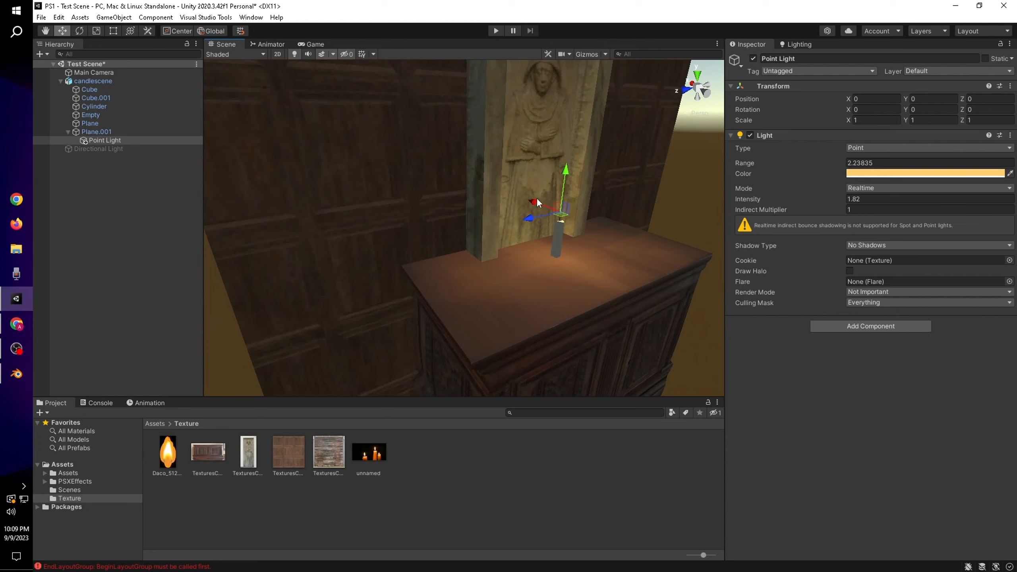
pyautogui.moveTo(560, 223); pyautogui.dragTo(591, 211)
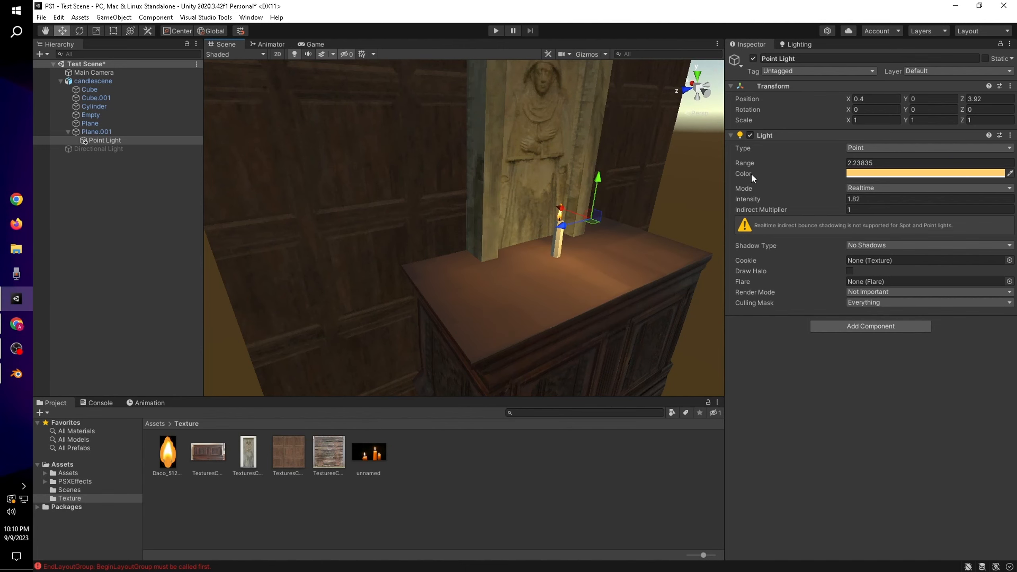
pyautogui.press('f')
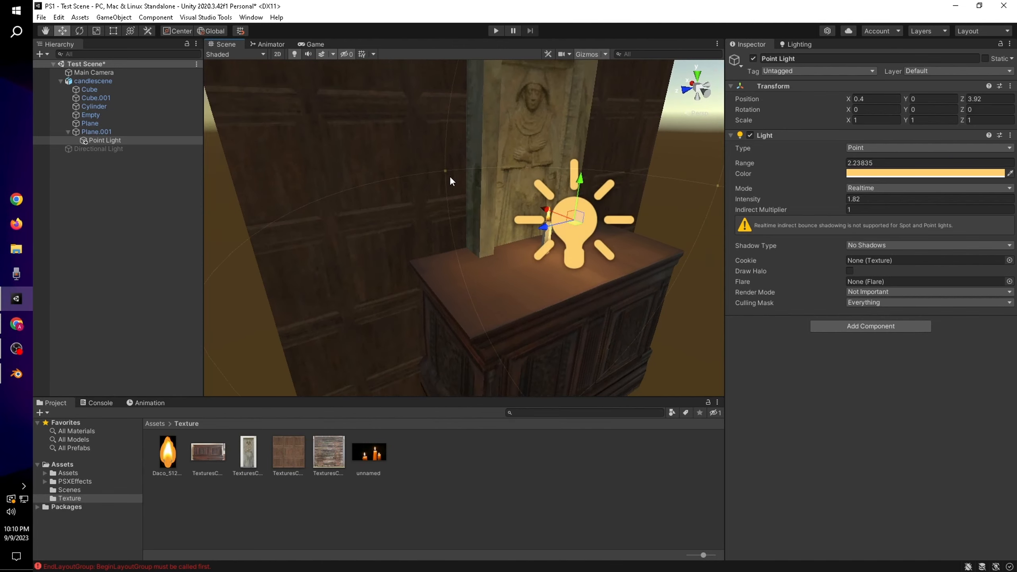
# Enlarge the point light's range to about 2.27 and set its intensity to 2.27.
pyautogui.moveTo(444, 170); pyautogui.dragTo(581, 130)
pyautogui.moveTo(831, 201)
pyautogui.mouseDown()
pyautogui.moveTo(855, 198)
pyautogui.moveTo(840, 196)
pyautogui.mouseUp()
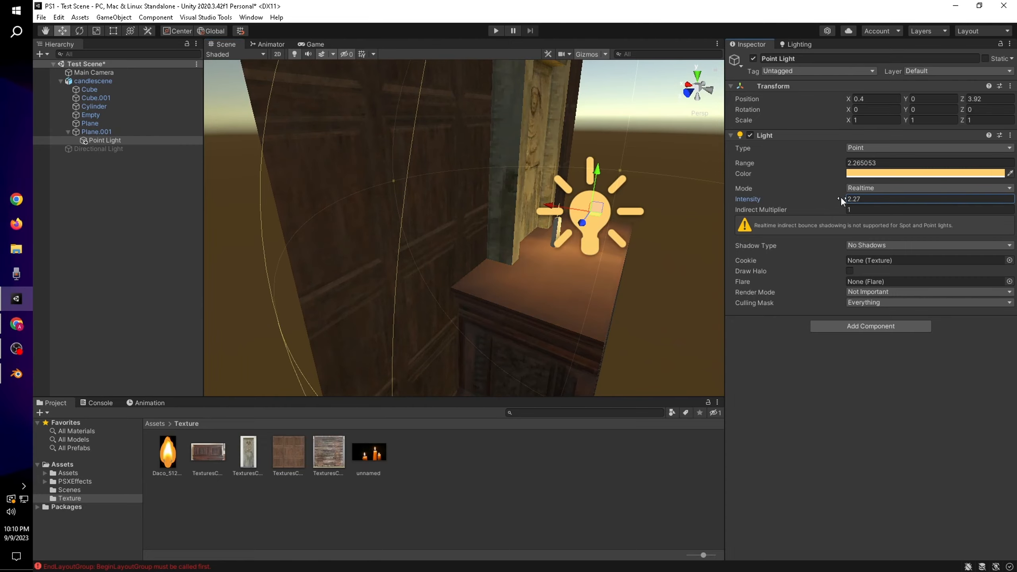
pyautogui.moveTo(657, 212); pyautogui.dragTo(561, 385, button='right')
pyautogui.press('w')
pyautogui.press('s')
# Deselect the light and hide the scene gizmos to view the lit candle on the cabinet up close.
pyautogui.click(559, 433)
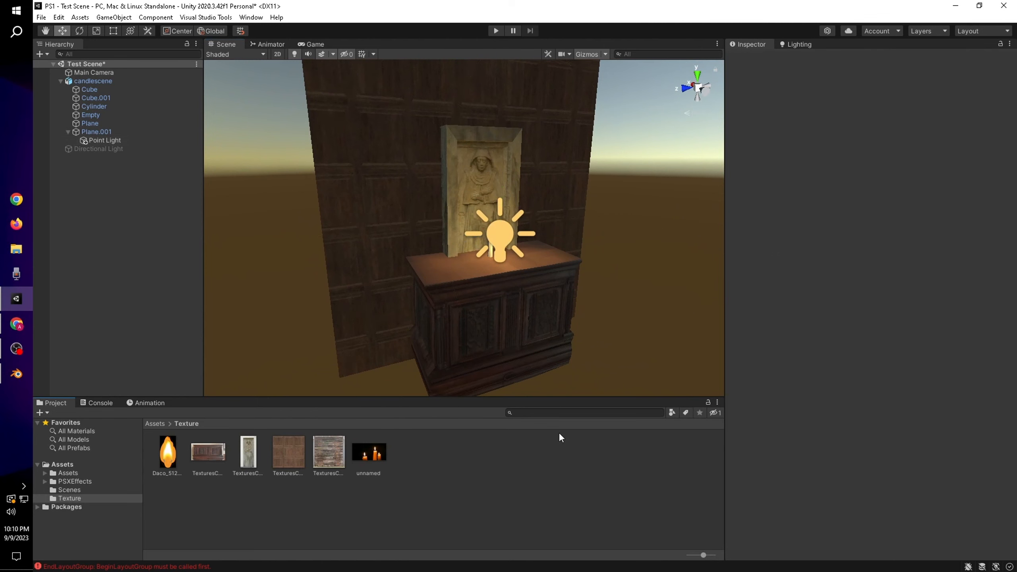
pyautogui.click(583, 58)
pyautogui.moveTo(609, 194); pyautogui.dragTo(634, 225, button='right')
pyautogui.press('w')
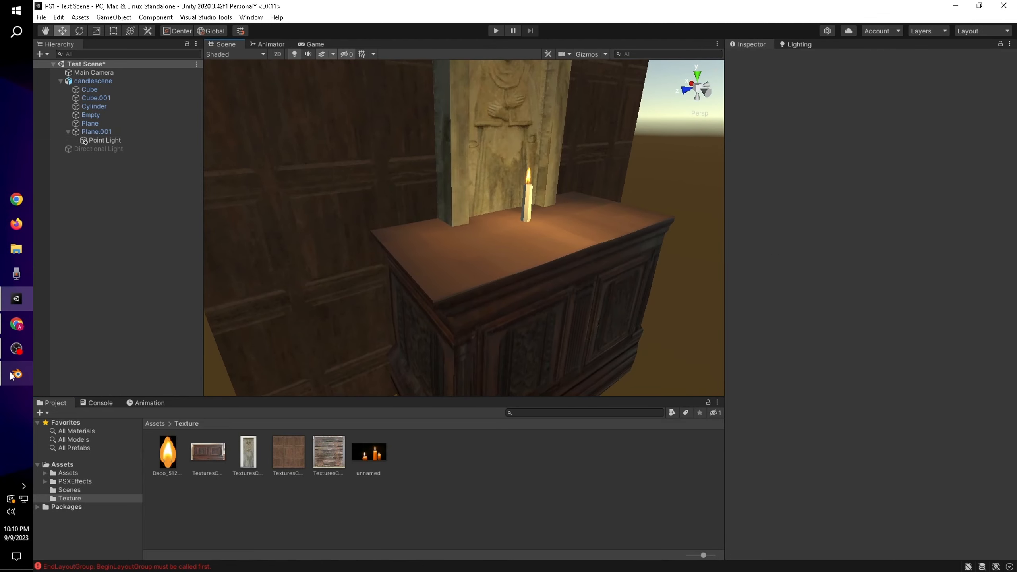
# Switch to Blender and show the candlescene model in the Layout workspace with solid viewport shading.
pyautogui.click(12, 375)
pyautogui.click(181, 21)
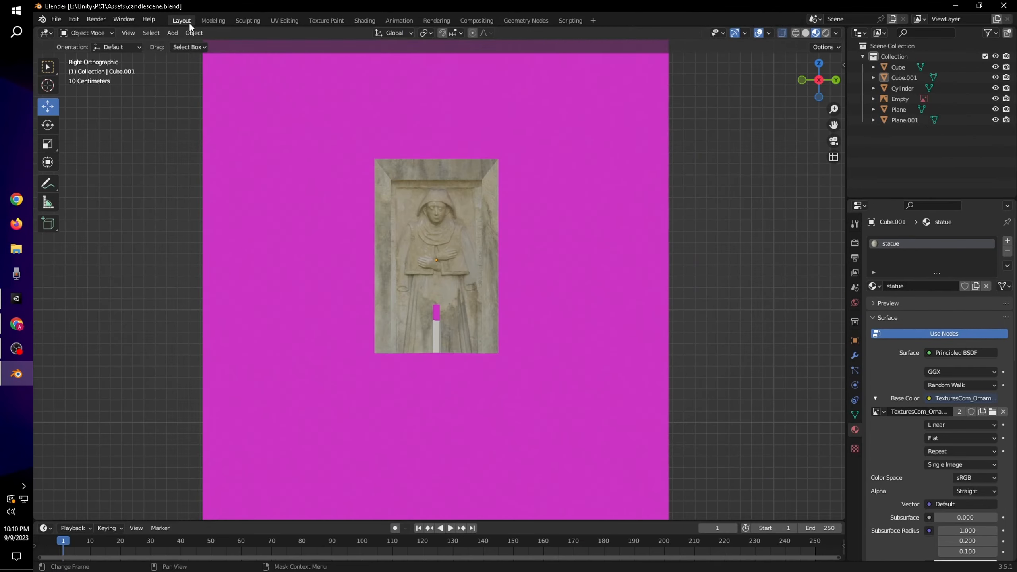
pyautogui.rightClick(528, 209)
pyautogui.moveTo(701, 139); pyautogui.dragTo(617, 281, button='middle')
pyautogui.press('Tab')
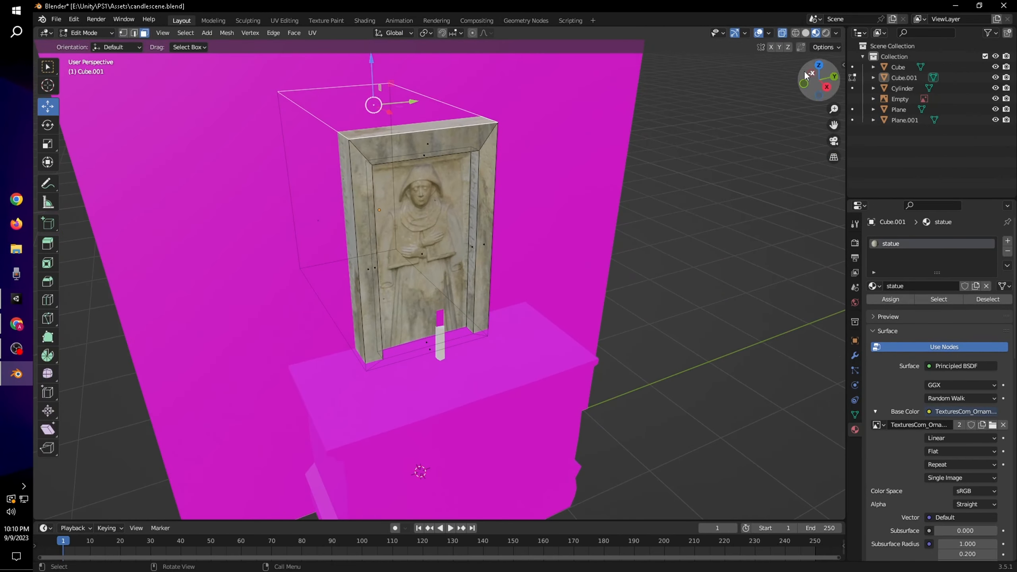
pyautogui.click(805, 33)
pyautogui.press('Tab')
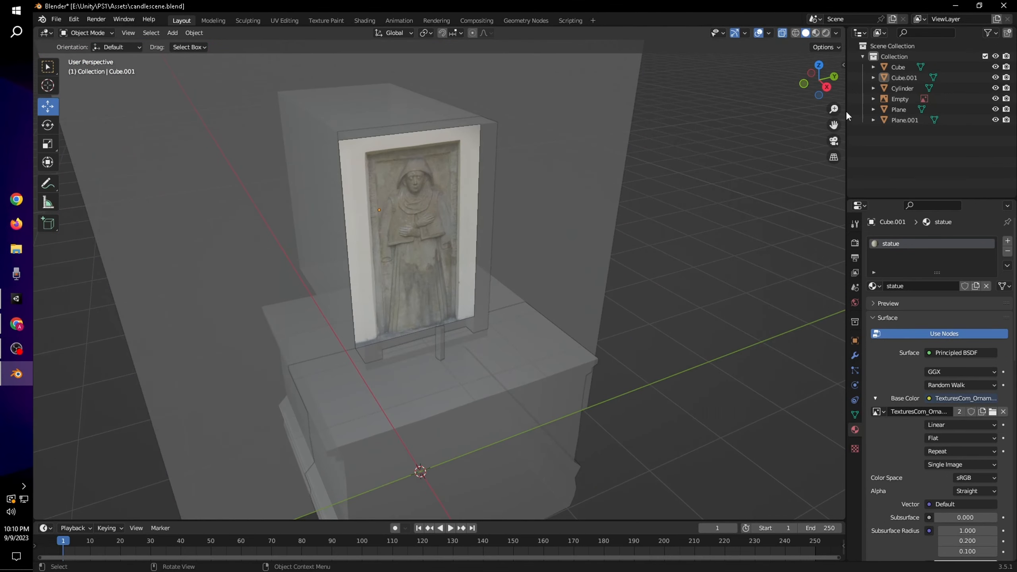
# Delete the Empty that holds the statue reference image.
pyautogui.click(903, 88)
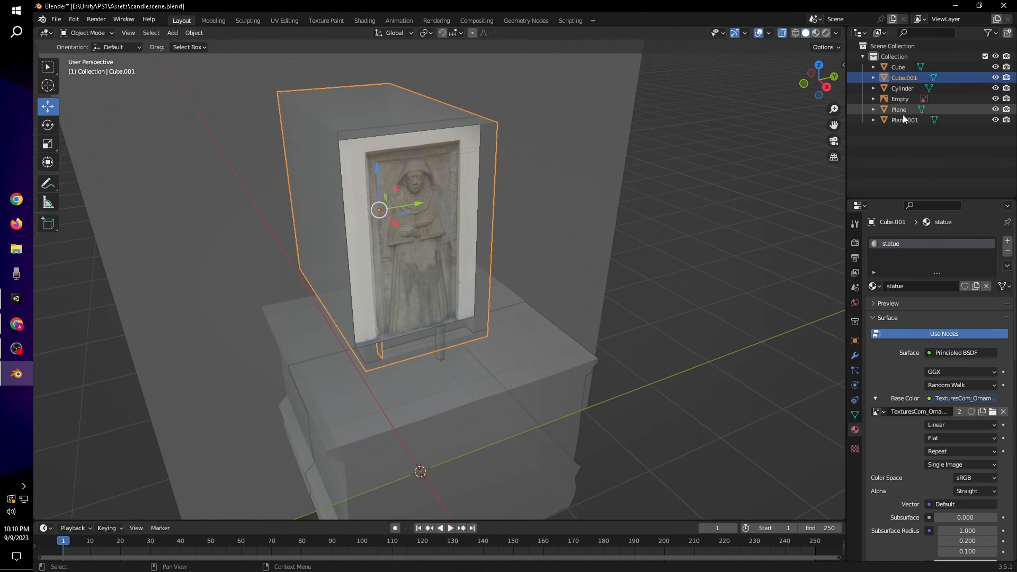
pyautogui.click(901, 109)
pyautogui.click(900, 100)
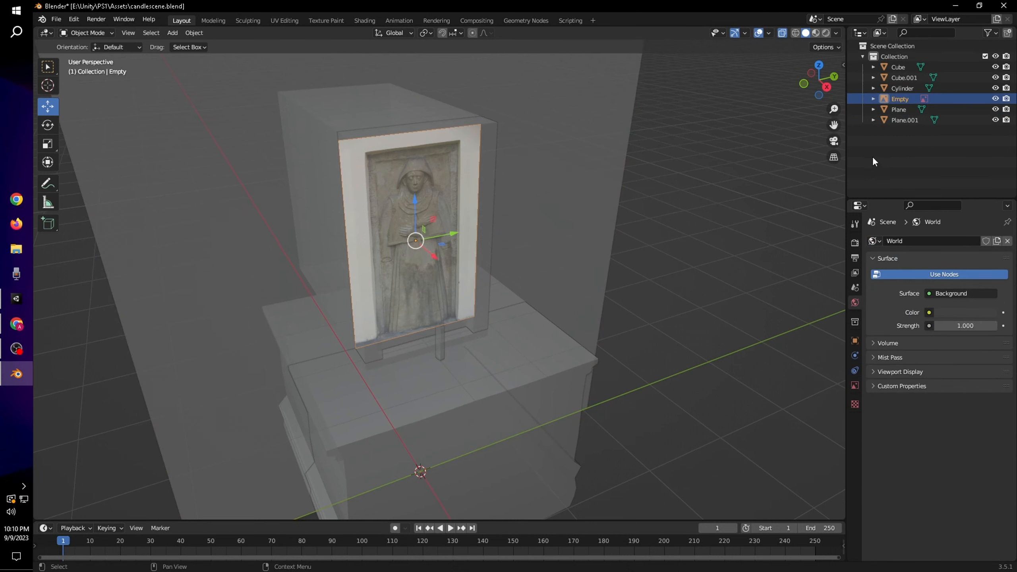
pyautogui.press('Delete')
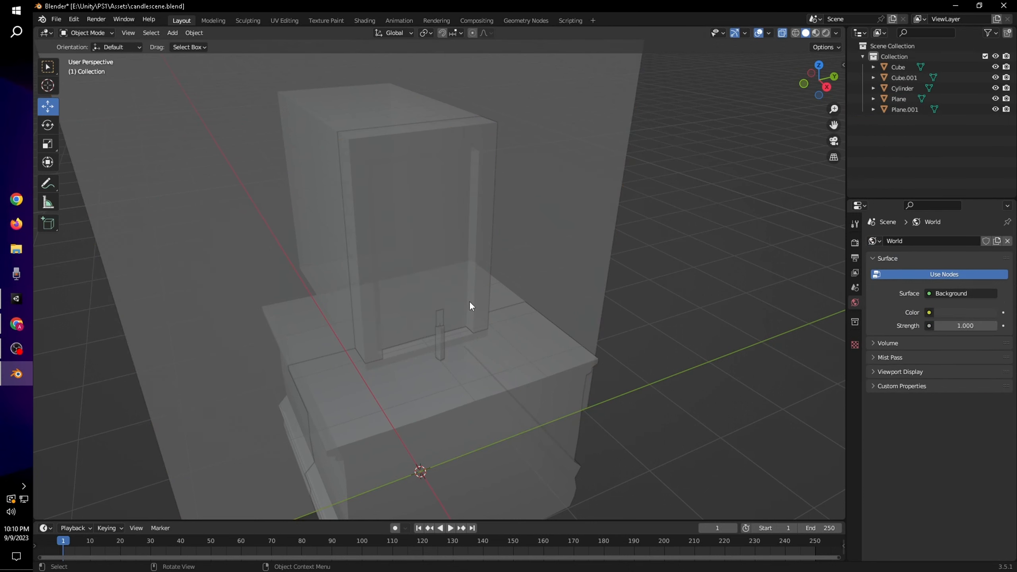
# Subdivide the cabinet mesh in Edit Mode, dividing its tabletop faces more finely.
pyautogui.scroll(2, 481, 306)
pyautogui.keyDown('shift'); pyautogui.moveTo(521, 323); pyautogui.dragTo(576, 236, button='middle'); pyautogui.keyUp('shift')
pyautogui.click(573, 321)
pyautogui.scroll(-3, 574, 319)
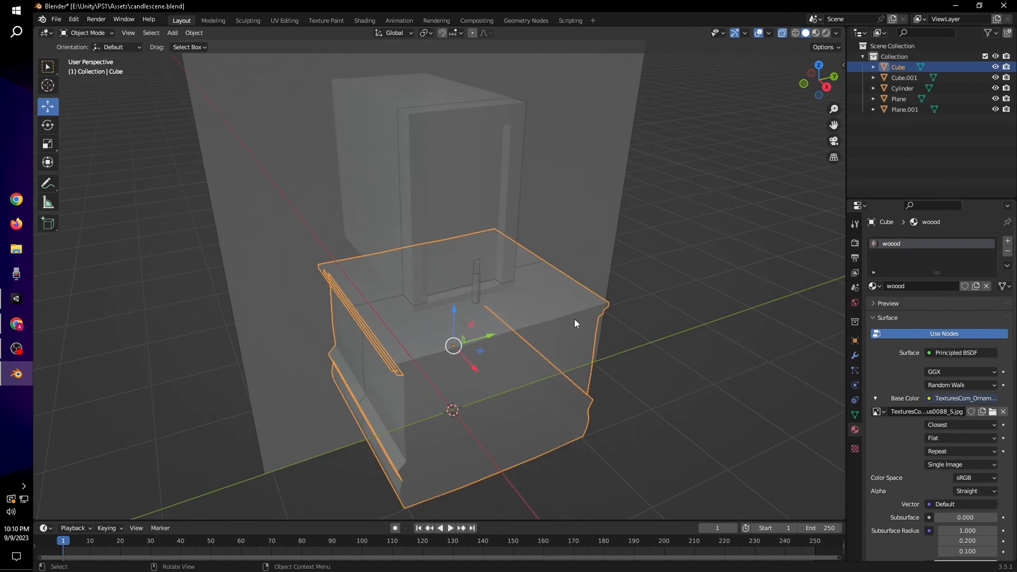
pyautogui.press('Tab')
pyautogui.scroll(3, 573, 323)
pyautogui.moveTo(573, 323); pyautogui.dragTo(624, 327, button='middle')
pyautogui.rightClick(494, 304)
pyautogui.click(494, 304)
pyautogui.rightClick(523, 294)
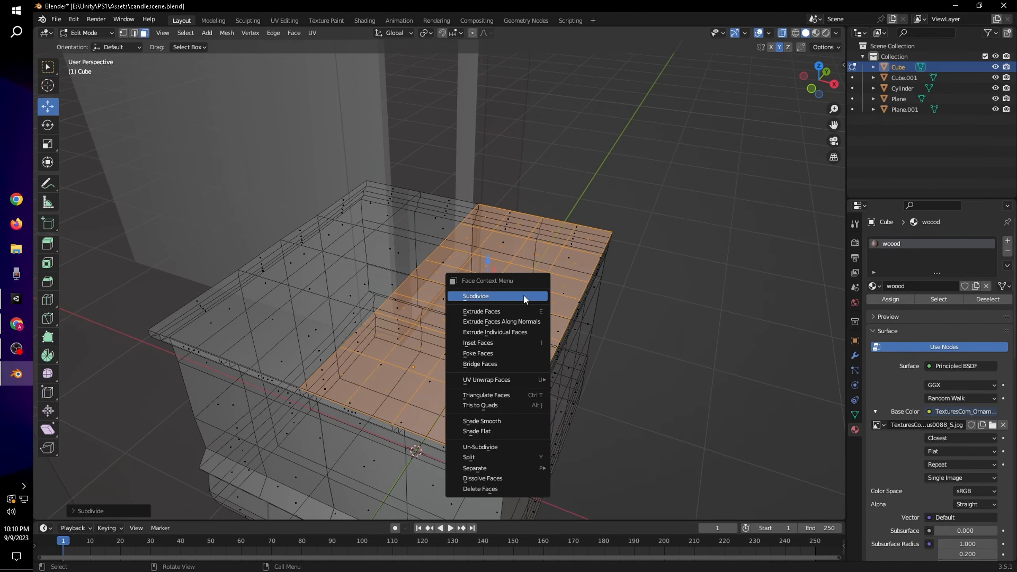
pyautogui.click(525, 297)
pyautogui.moveTo(665, 291); pyautogui.dragTo(637, 284, button='middle')
pyautogui.click(628, 218)
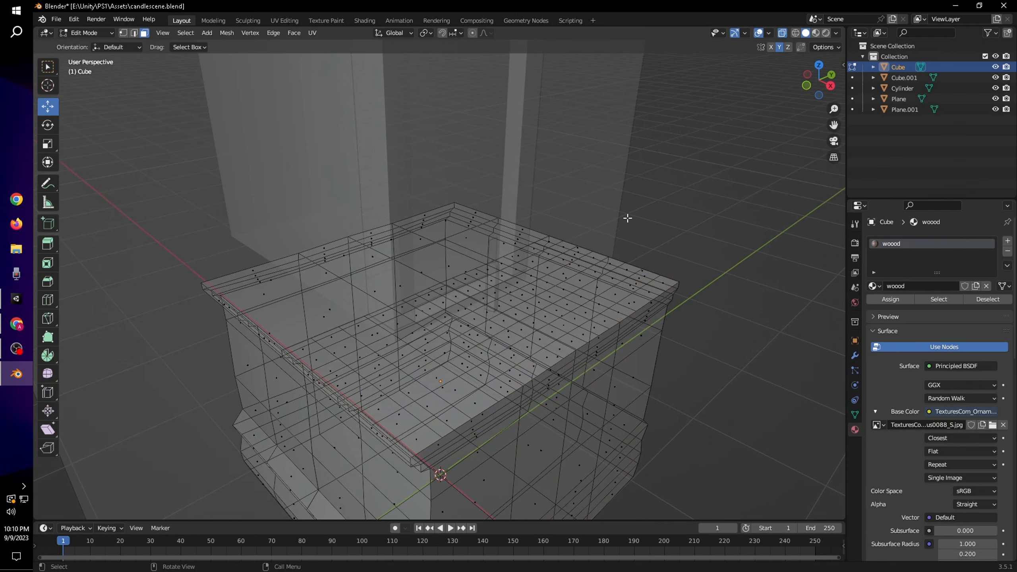
pyautogui.press('Tab')
# Subdivide the wall plane repeatedly into a 16 by 16 grid of faces.
pyautogui.moveTo(628, 218); pyautogui.dragTo(666, 230, button='middle')
pyautogui.click(649, 198)
pyautogui.press('Tab')
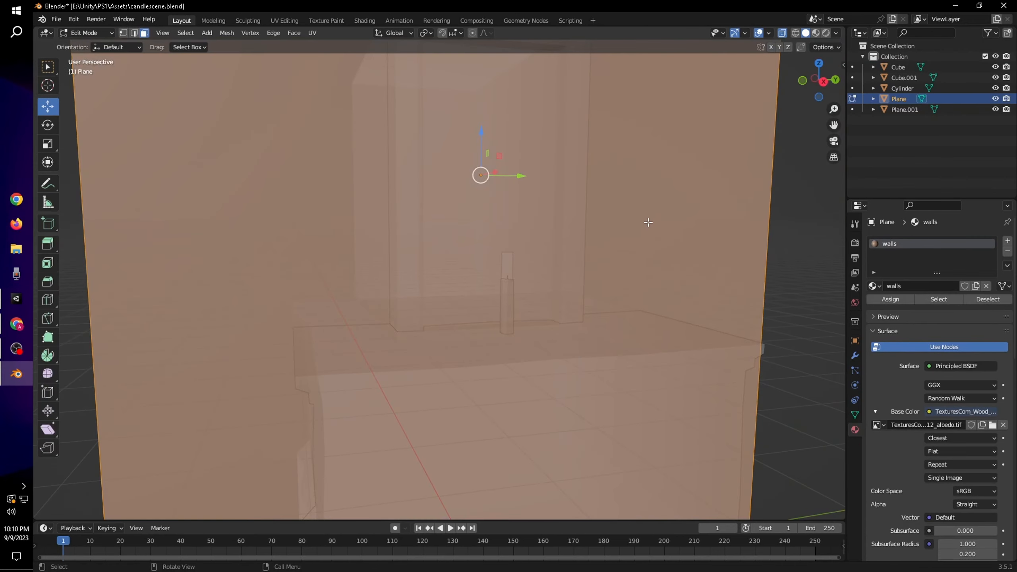
pyautogui.scroll(-4, 624, 216)
pyautogui.rightClick(572, 190)
pyautogui.click(573, 189)
pyautogui.rightClick(573, 189)
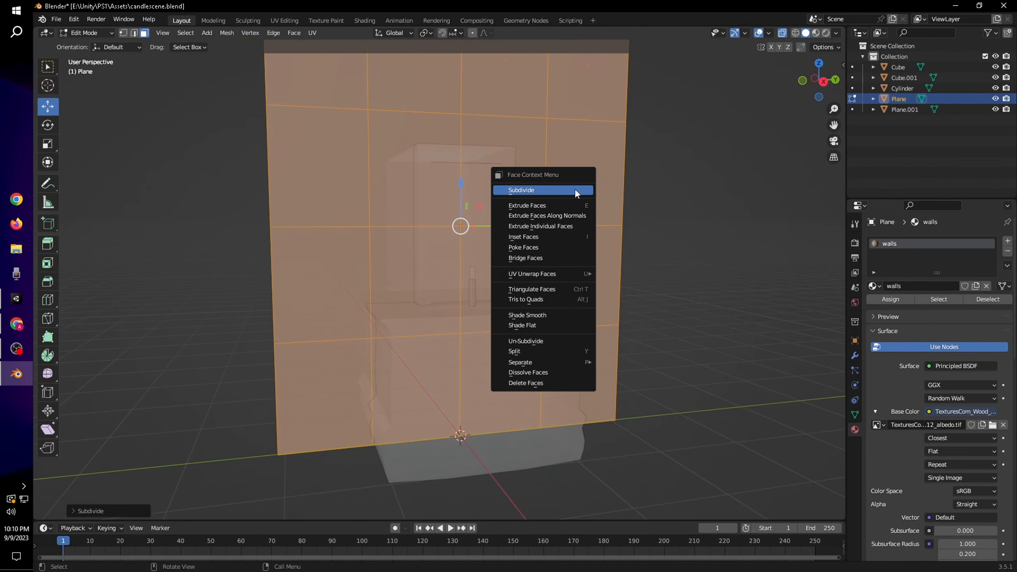
pyautogui.click(575, 188)
pyautogui.rightClick(575, 188)
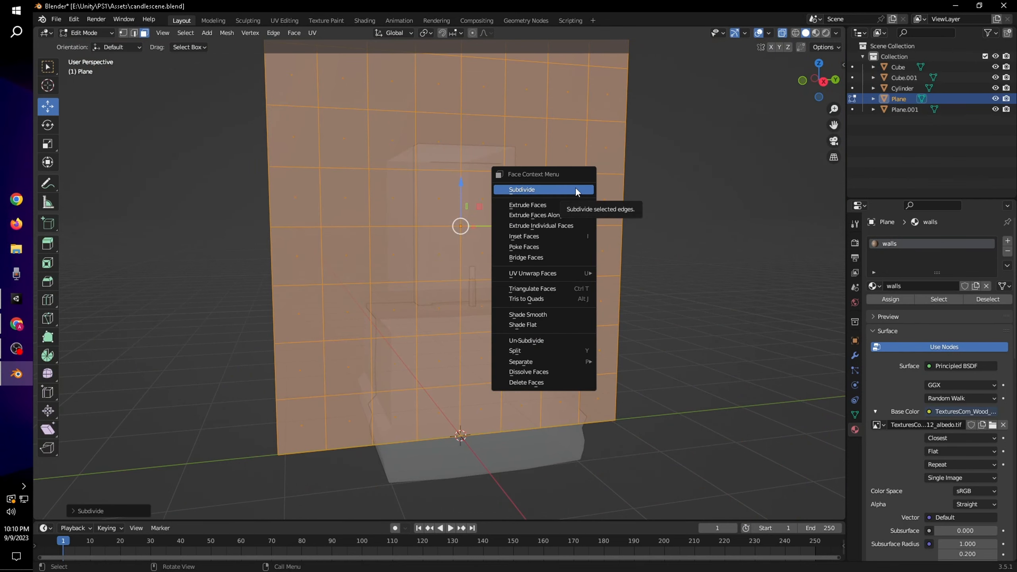
pyautogui.click(575, 189)
pyautogui.scroll(1, 617, 211)
pyautogui.hotkey('alt', 'a')
pyautogui.scroll(2, 500, 211)
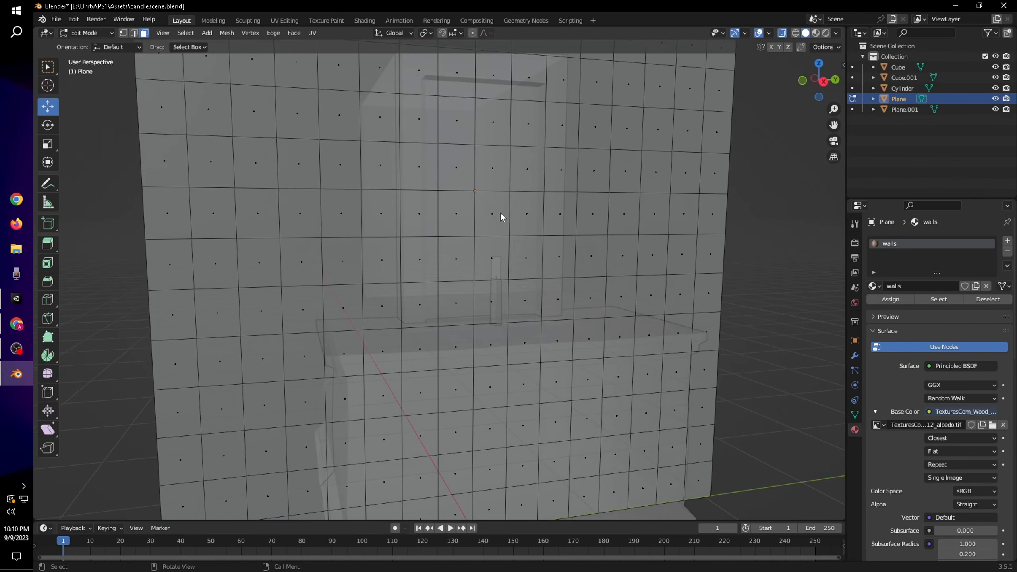
pyautogui.press('Tab')
# Turn off X-ray and select the statue block's recessed panel and surrounding frame faces for subdividing.
pyautogui.click(500, 212)
pyautogui.press('Tab')
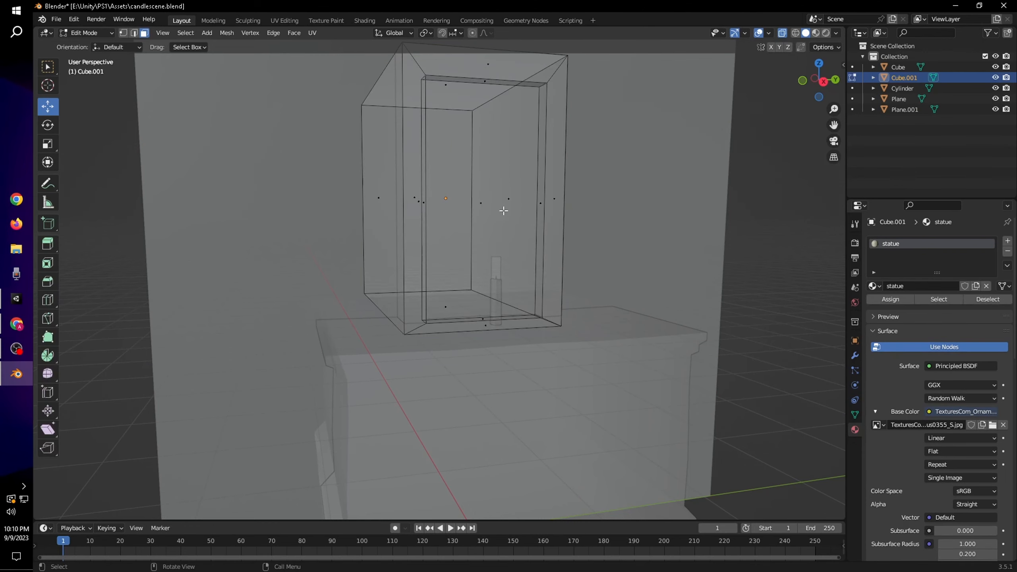
pyautogui.click(501, 194)
pyautogui.moveTo(500, 194); pyautogui.dragTo(433, 213, button='middle')
pyautogui.click(493, 205)
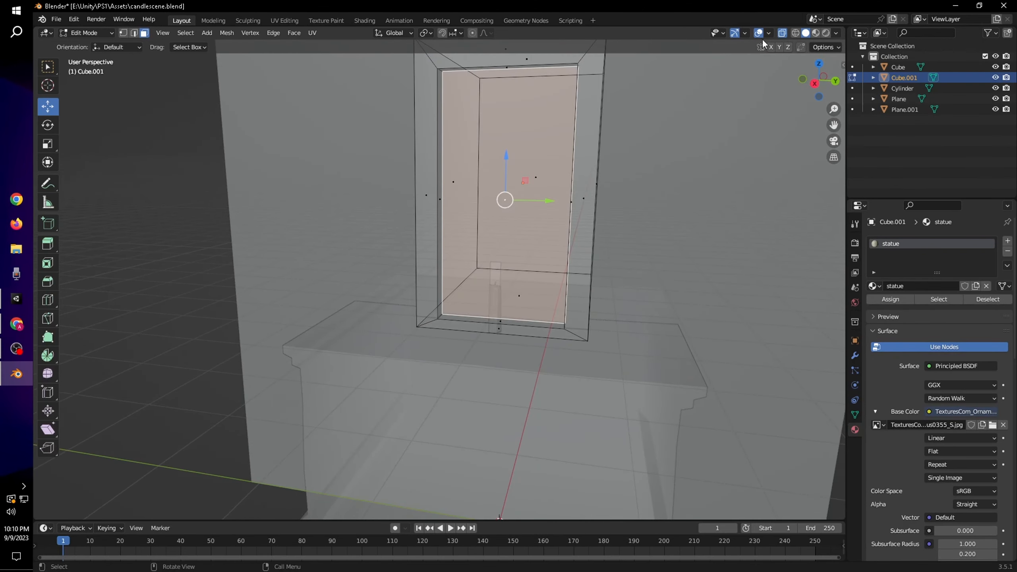
pyautogui.click(783, 35)
pyautogui.moveTo(506, 149); pyautogui.dragTo(556, 157, button='middle')
pyautogui.keyDown('shift'); pyautogui.click(529, 150); pyautogui.keyUp('shift')
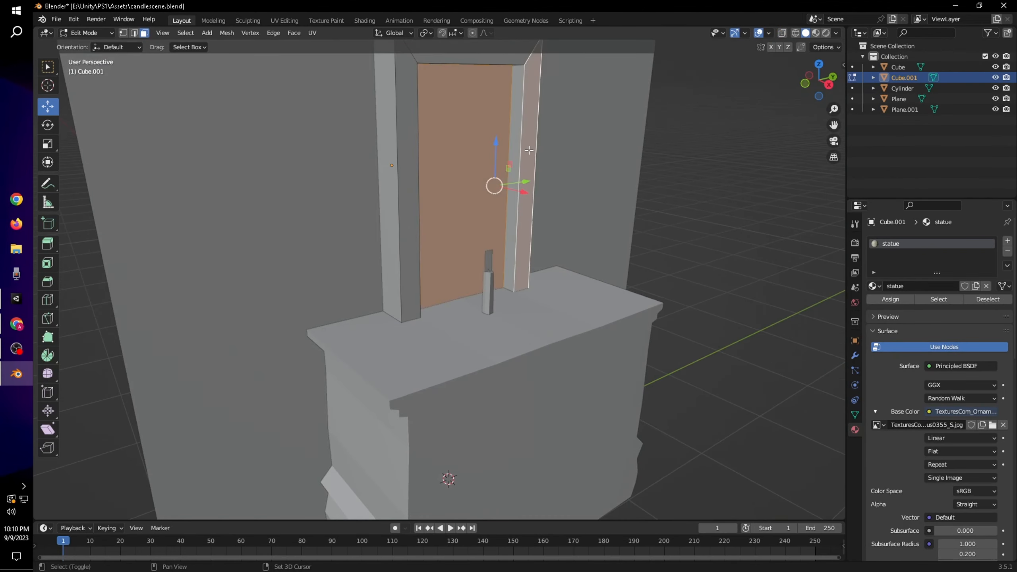
pyautogui.keyDown('shift'); pyautogui.click(516, 144); pyautogui.keyUp('shift')
pyautogui.moveTo(458, 163); pyautogui.dragTo(549, 183, button='middle')
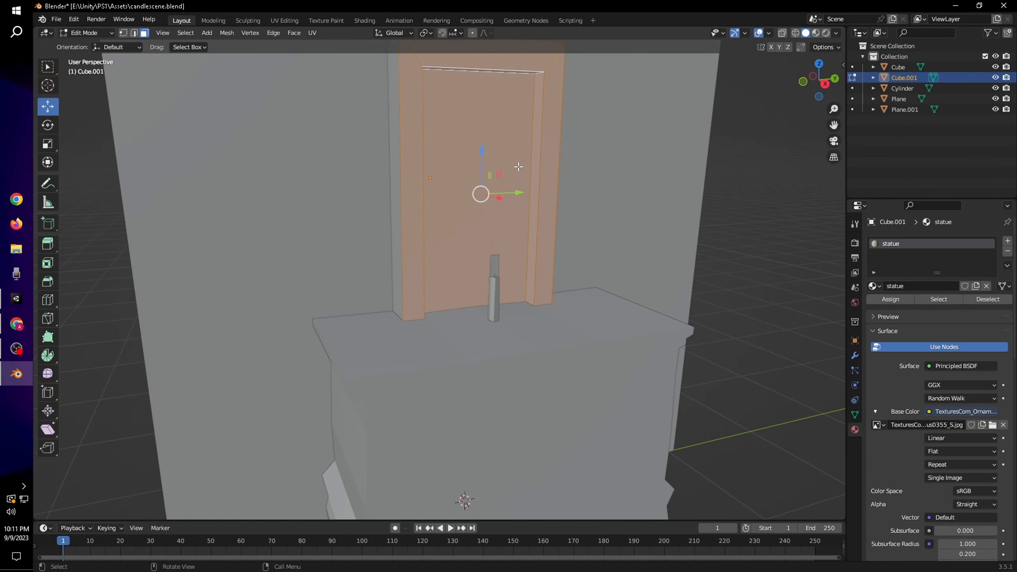
pyautogui.rightClick(499, 165)
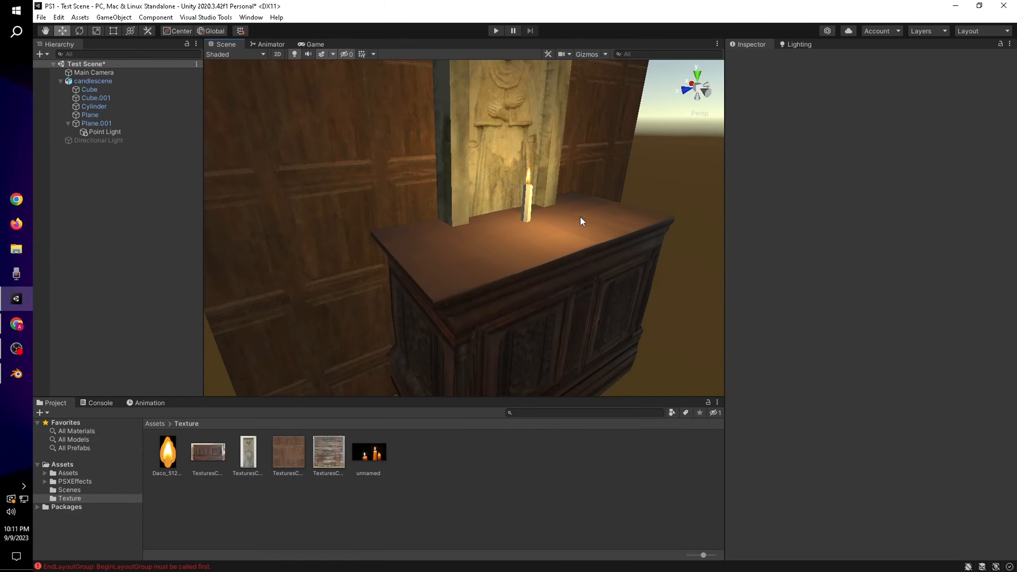
# Back in Unity, move the point light farther out from the candle to Z 7.42.
pyautogui.moveTo(618, 225); pyautogui.dragTo(629, 247, button='right')
pyautogui.press('w')
pyautogui.press('s')
pyautogui.click(105, 132)
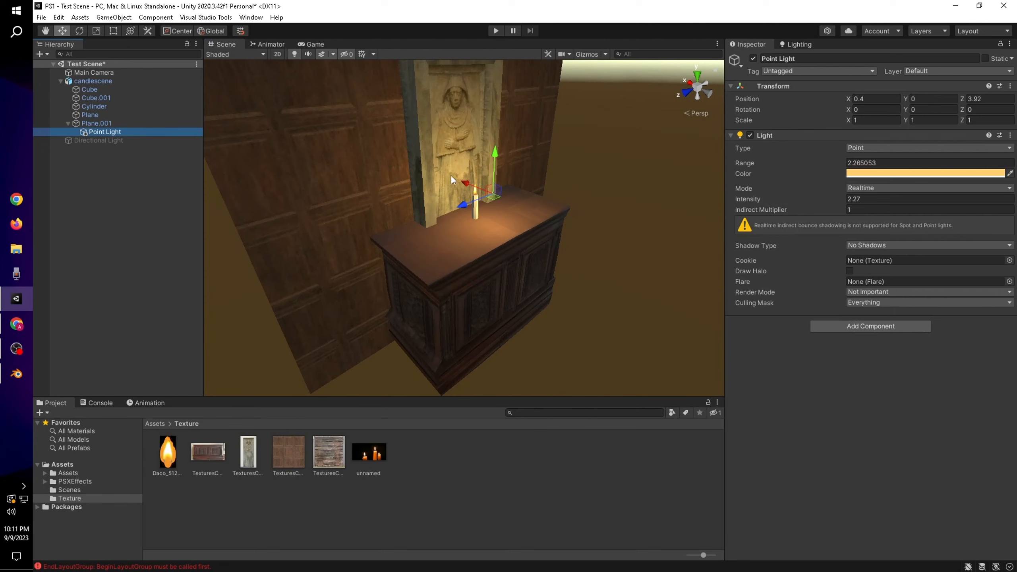
pyautogui.moveTo(483, 186)
pyautogui.mouseDown()
pyautogui.moveTo(558, 216)
pyautogui.moveTo(480, 182)
pyautogui.moveTo(437, 180)
pyautogui.moveTo(600, 212)
pyautogui.moveTo(479, 193)
pyautogui.mouseUp()
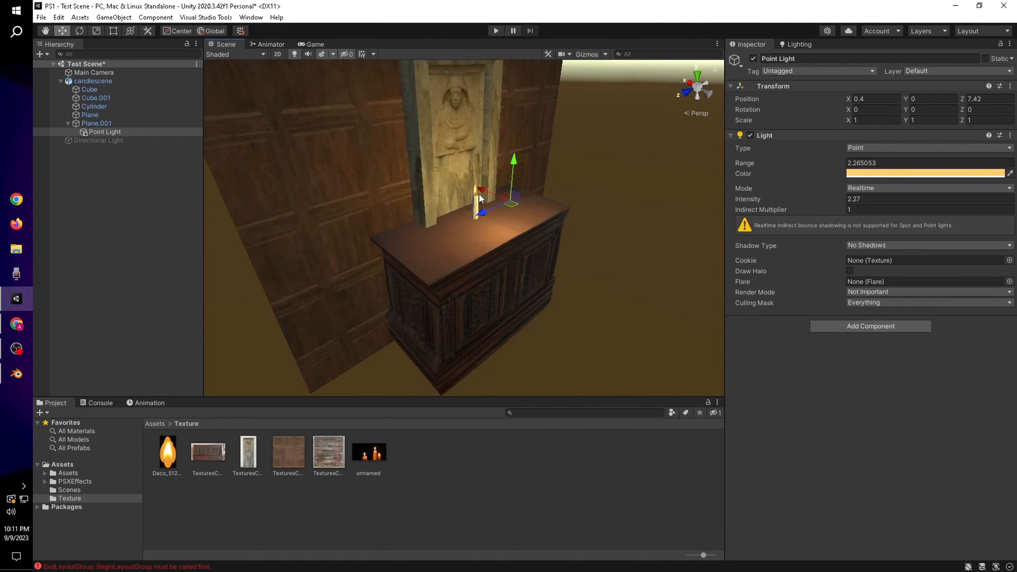
# Reposition the point light beside the candle above the tabletop, at X -3.98 and Z 6.51.
pyautogui.moveTo(524, 157); pyautogui.dragTo(517, 197)
pyautogui.press('w')
pyautogui.moveTo(546, 223); pyautogui.dragTo(542, 276, button='right')
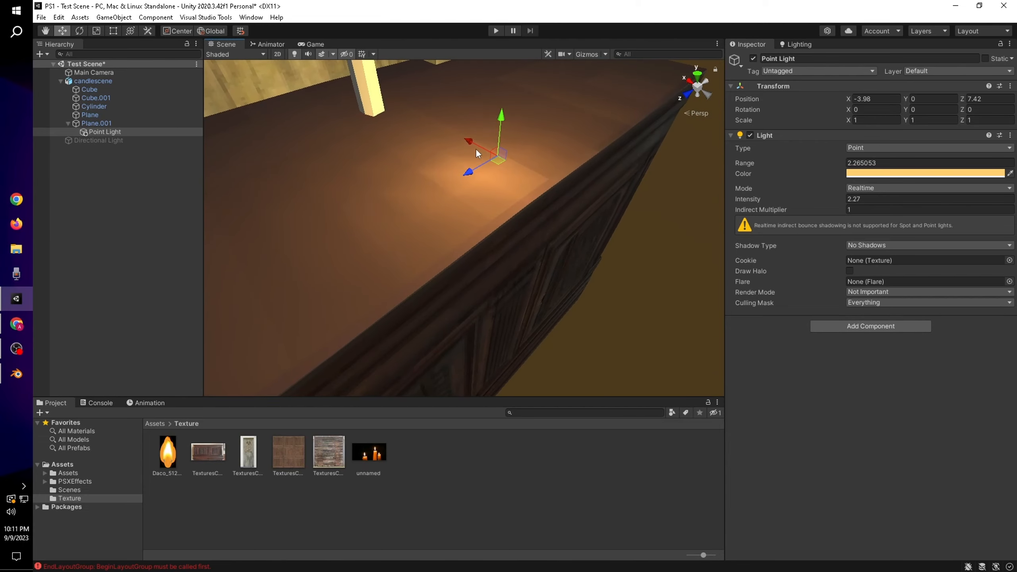
pyautogui.click(156, 132)
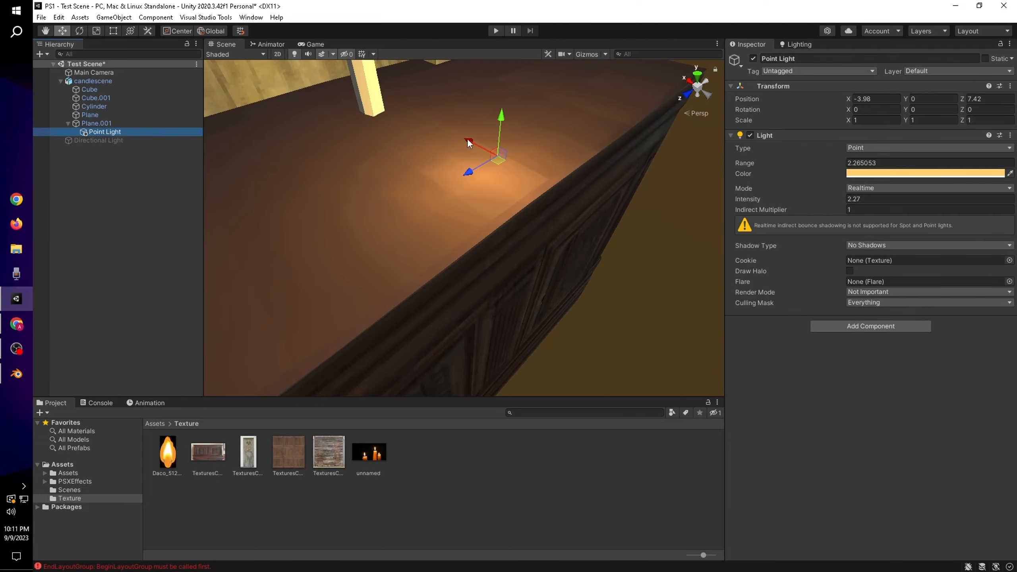
pyautogui.moveTo(469, 143); pyautogui.dragTo(450, 121)
# Switch to Blender and undo the recent edits back through the subdivision of the statue block's panel and frame faces.
pyautogui.hotkey('alt', 'Tab')
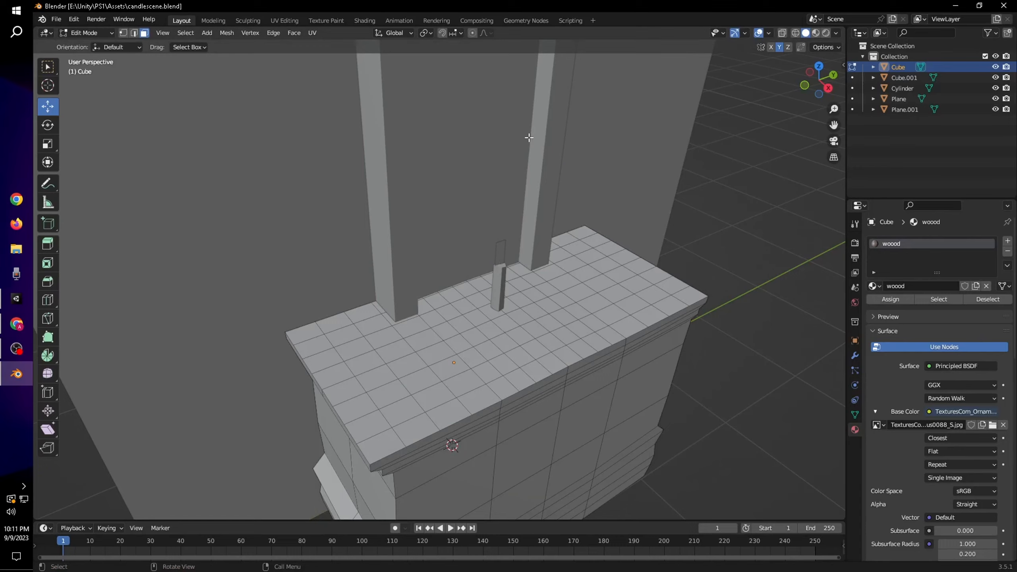
pyautogui.scroll(2, 523, 301)
pyautogui.scroll(-4, 517, 307)
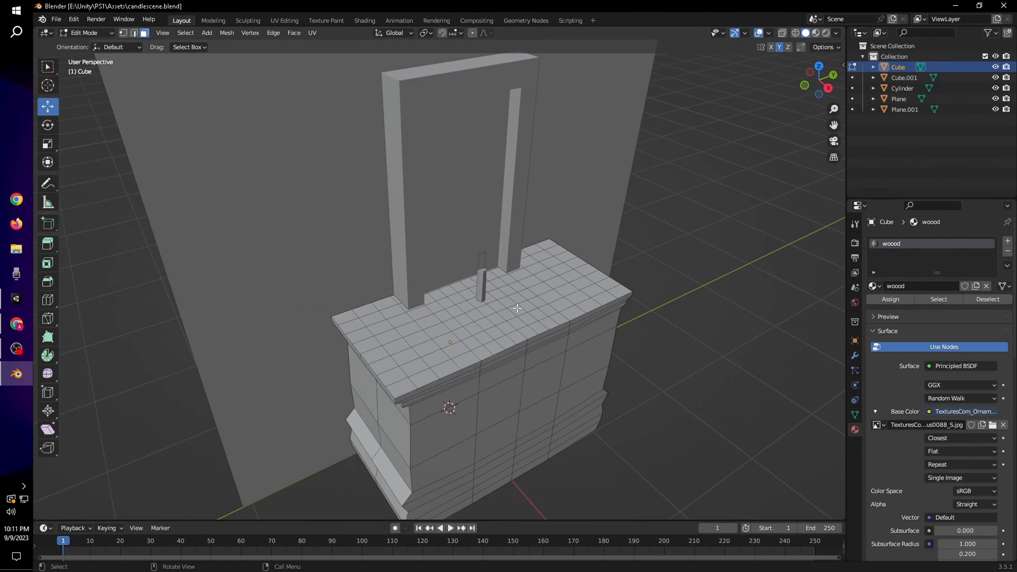
pyautogui.hotkey('ctrl', 'z')
pyautogui.hotkey('ctrl', 'z')
pyautogui.hotkey('ctrl', 'z')
pyautogui.hotkey('ctrl', 'z')
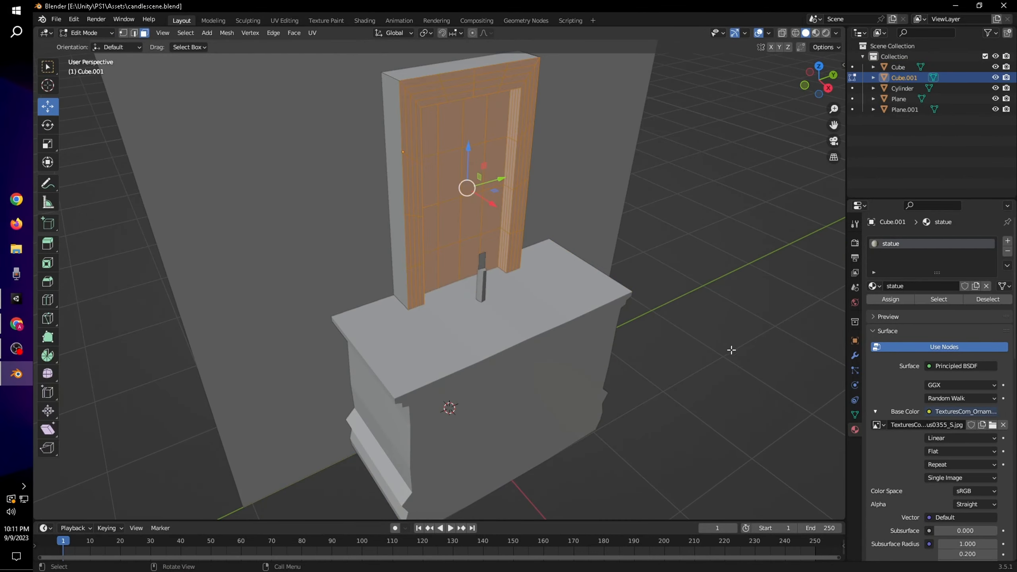
pyautogui.moveTo(731, 349); pyautogui.dragTo(749, 364, button='middle')
pyautogui.hotkey('ctrl', 'z')
pyautogui.hotkey('ctrl', 'z')
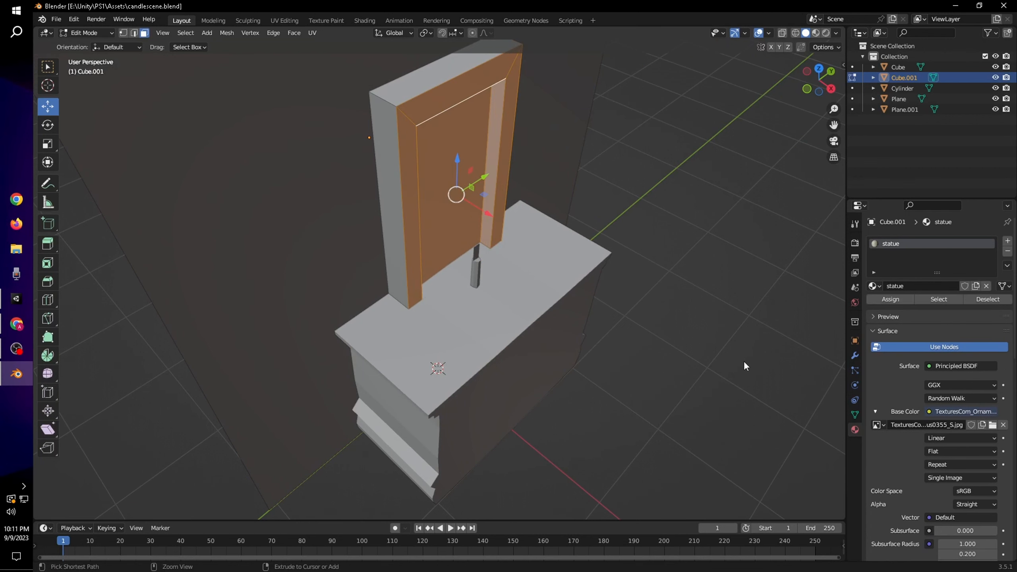
# Undo further until the cabinet's tabletop returns to its coarser subdivision, and leave Edit Mode.
pyautogui.hotkey('ctrl', 'z')
pyautogui.hotkey('ctrl', 'z')
pyautogui.hotkey('ctrl', 'z')
pyautogui.hotkey('ctrl', 'z')
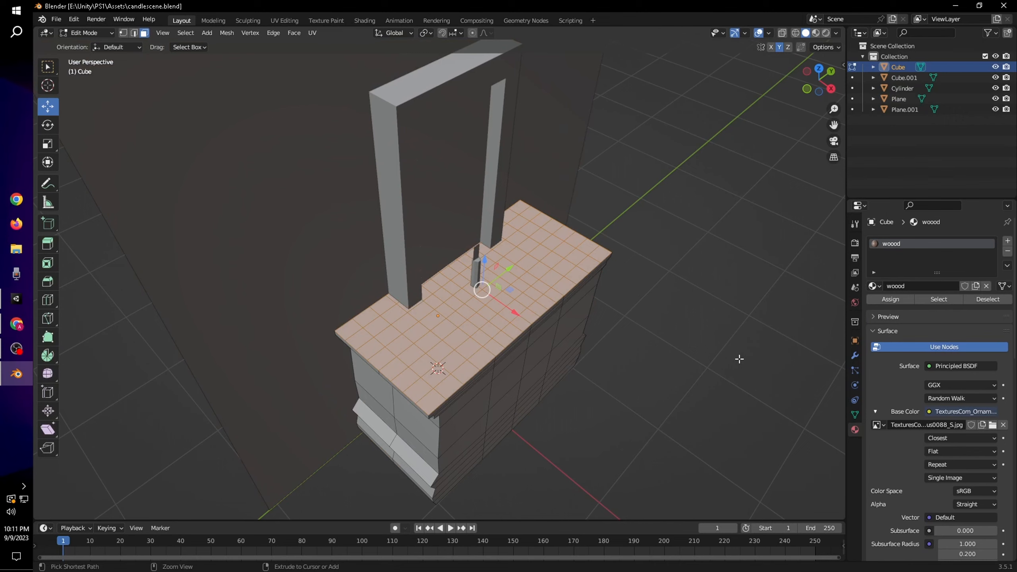
pyautogui.moveTo(750, 328)
pyautogui.mouseDown(button='middle')
pyautogui.moveTo(709, 298)
pyautogui.moveTo(742, 323)
pyautogui.mouseUp(button='middle')
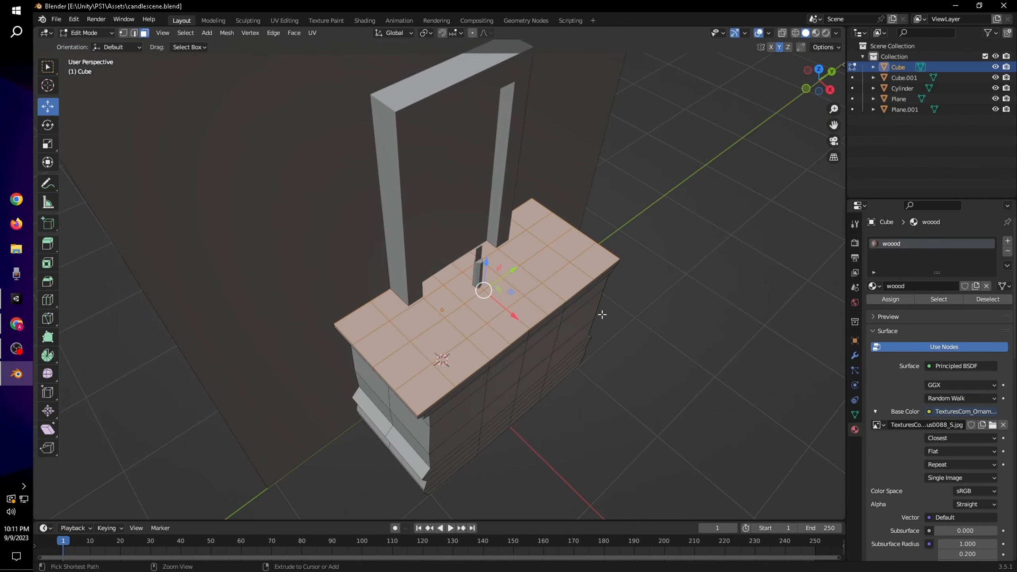
pyautogui.moveTo(658, 293); pyautogui.dragTo(655, 276, button='middle')
pyautogui.moveTo(561, 306); pyautogui.dragTo(617, 349, button='middle')
pyautogui.press('Tab')
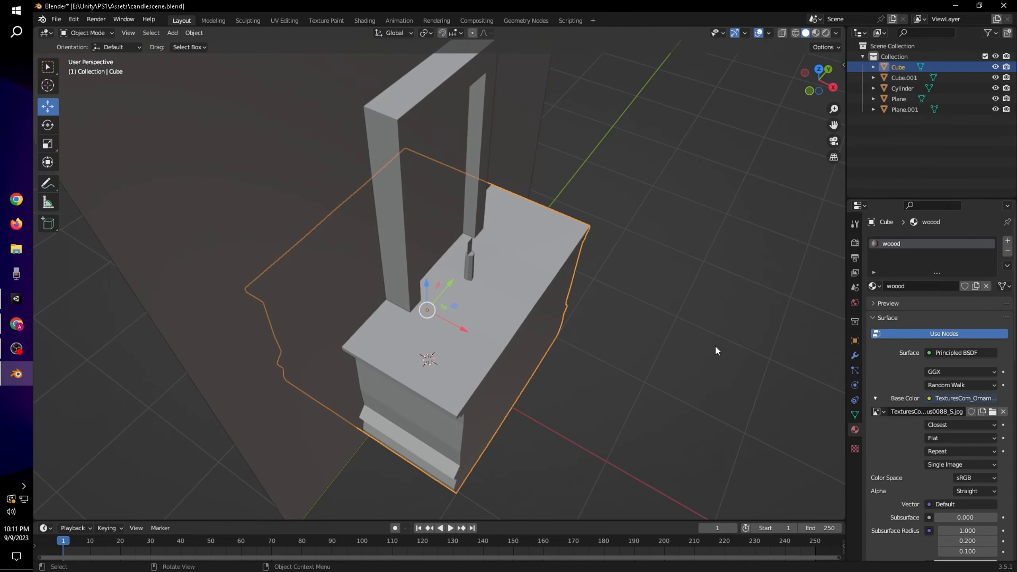
pyautogui.moveTo(715, 347); pyautogui.dragTo(681, 329, button='middle')
pyautogui.press('Tab')
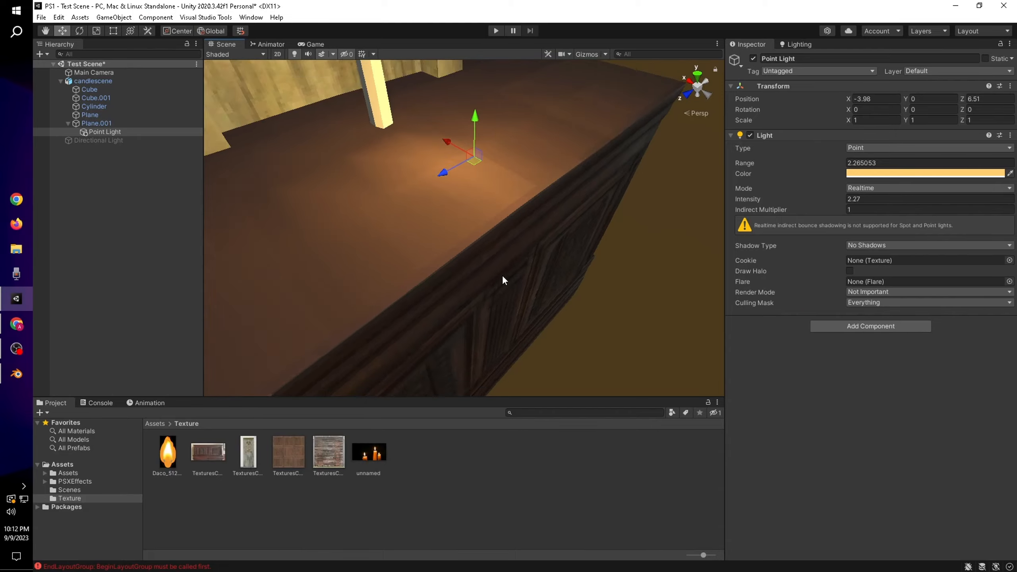
# In Unity, focus on the point light and inspect the candlelight on the cabinet, statue and wall from several angles.
pyautogui.keyDown('alt'); pyautogui.moveTo(504, 277); pyautogui.dragTo(658, 208); pyautogui.keyUp('alt')
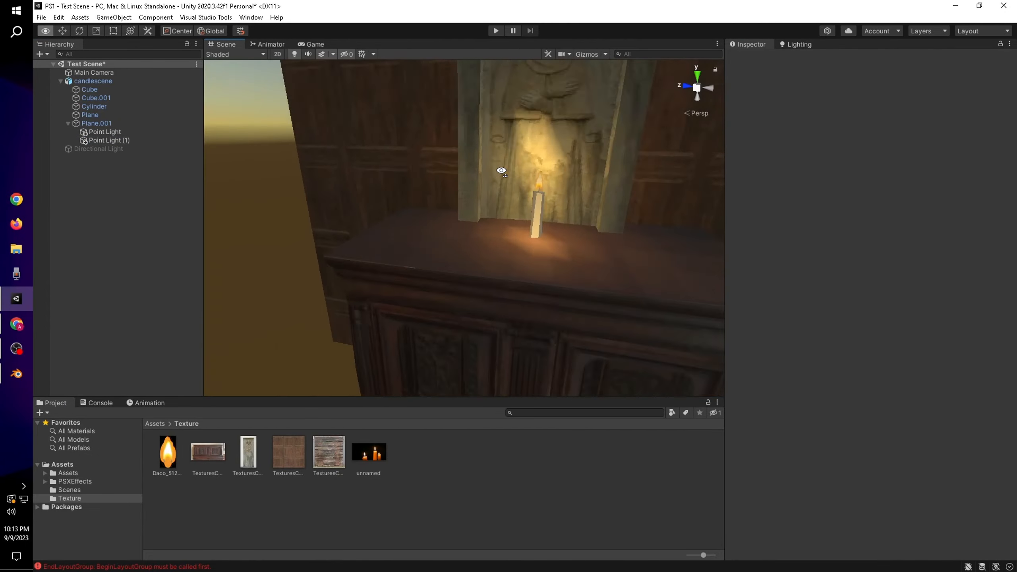
pyautogui.click(105, 132)
pyautogui.press('f')
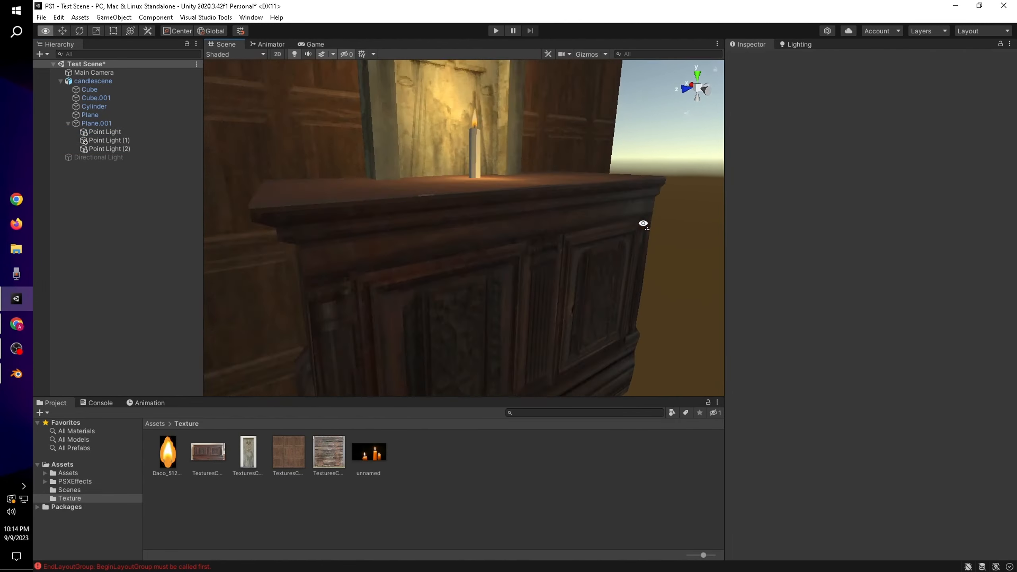
pyautogui.keyDown('alt'); pyautogui.moveTo(643, 223); pyautogui.dragTo(529, 298); pyautogui.keyUp('alt')
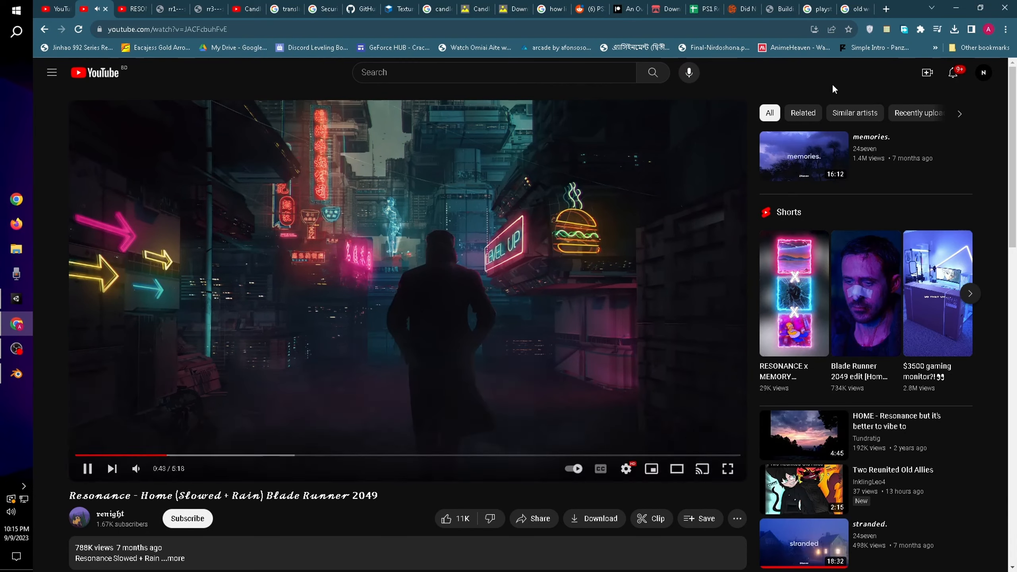
pyautogui.scroll(-5, 832, 84)
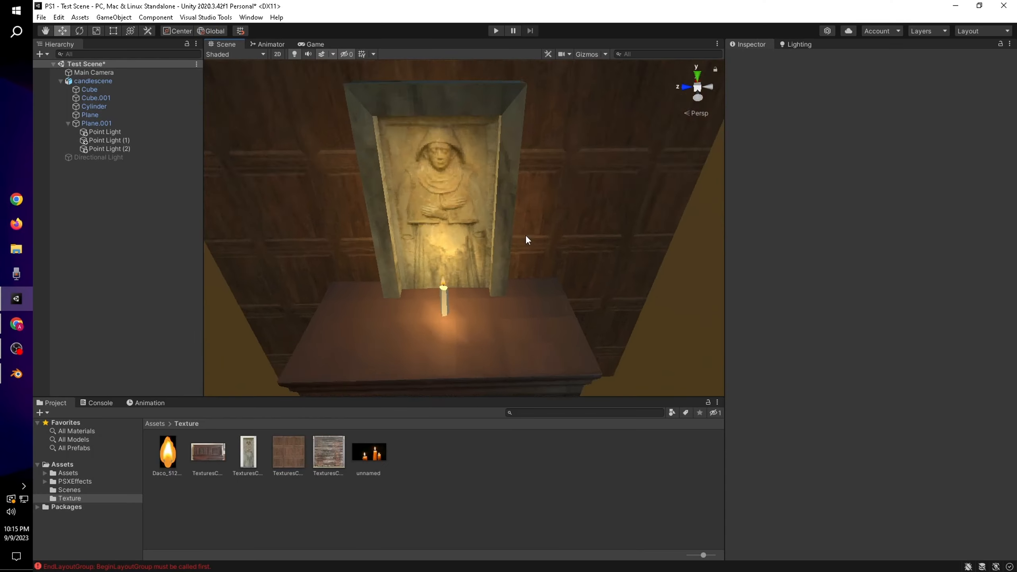
pyautogui.keyDown('alt'); pyautogui.moveTo(525, 234); pyautogui.dragTo(588, 244); pyautogui.keyUp('alt')
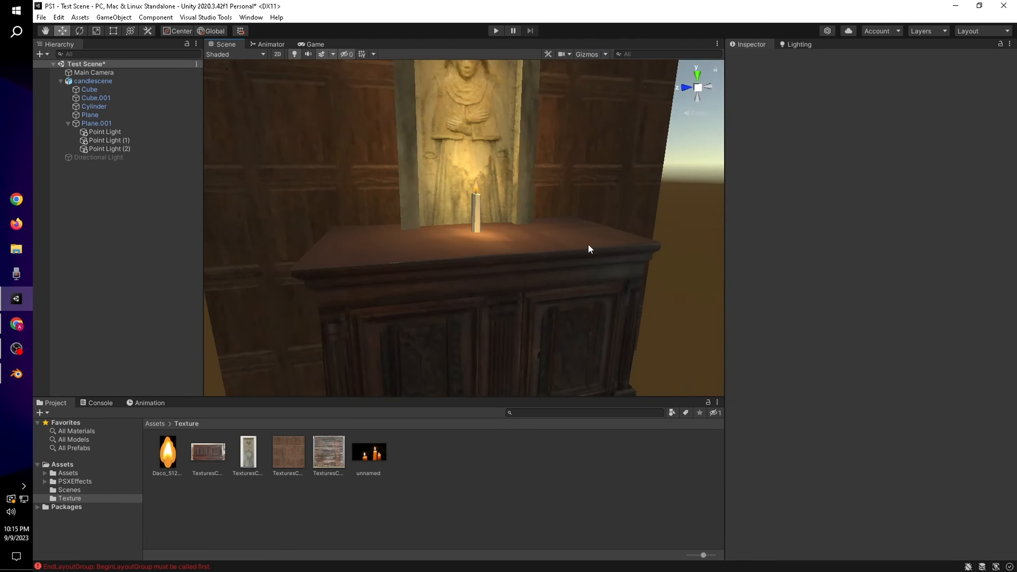